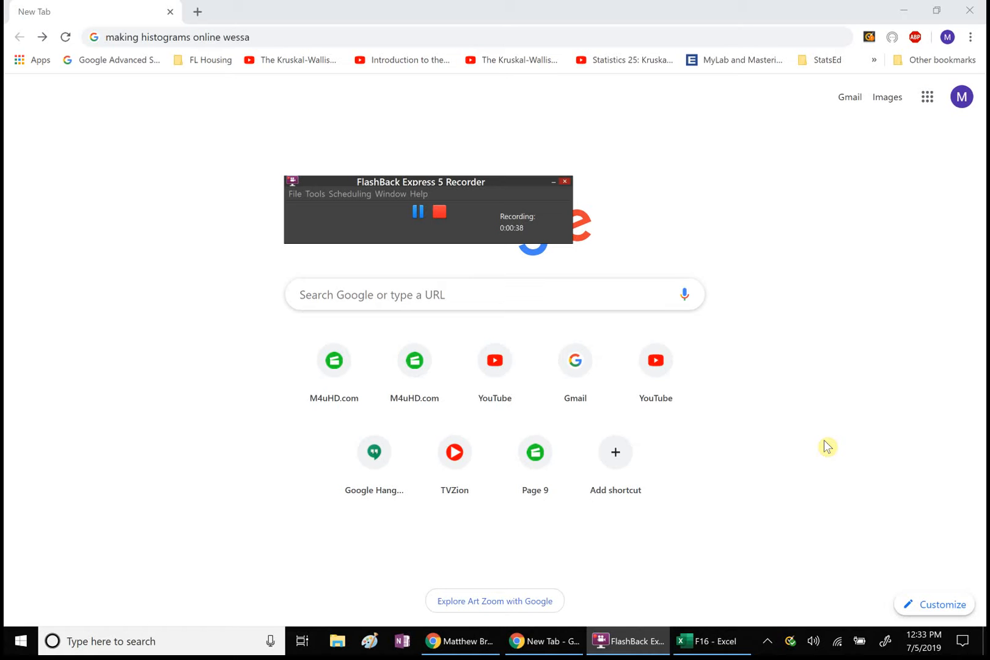
# Search Google for "making histograms online wessa" and open the Wessa.net Histogram calculator page.
pyautogui.click(275, 37)
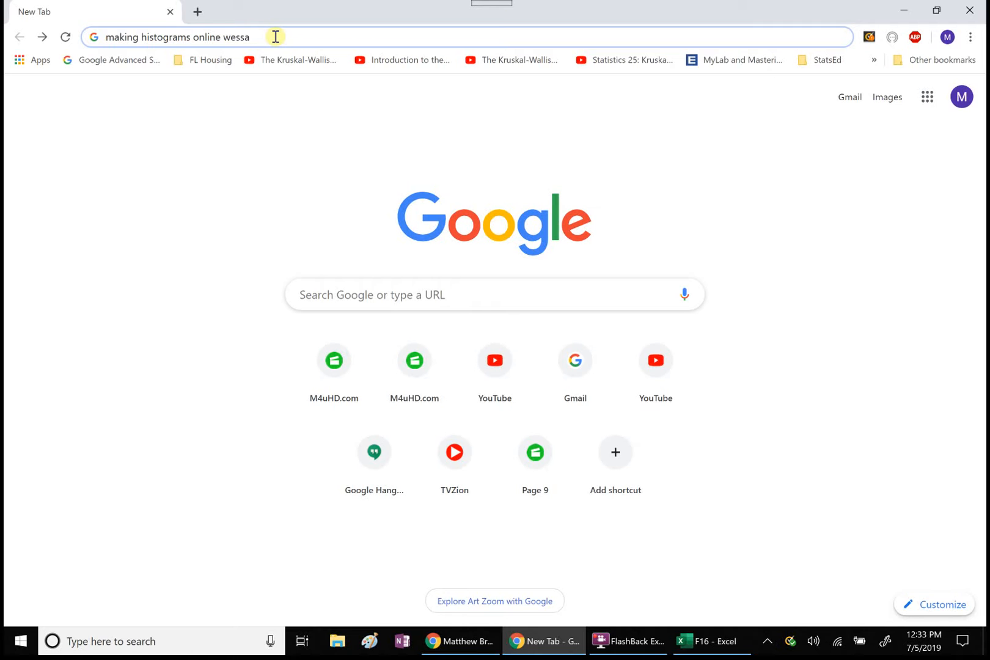
pyautogui.moveTo(275, 37); pyautogui.dragTo(104, 37)
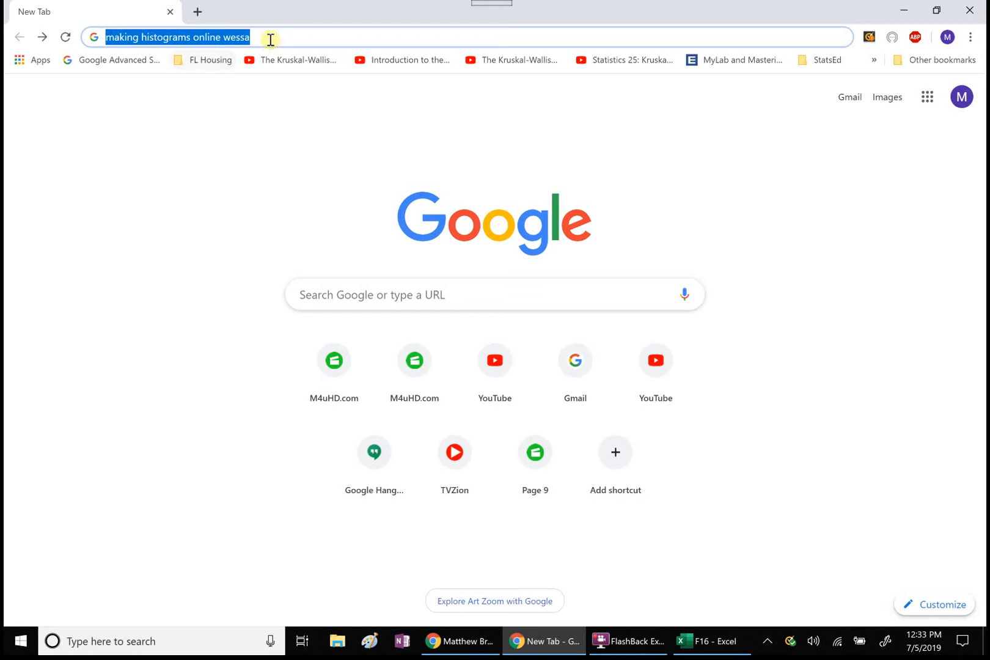
pyautogui.click(273, 38)
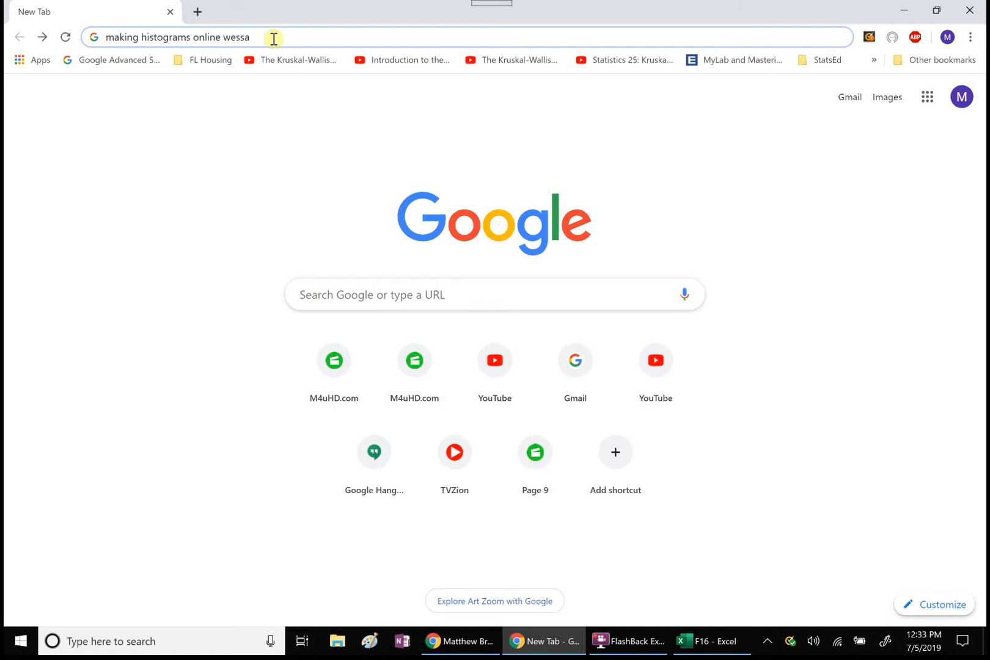
pyautogui.press('Return')
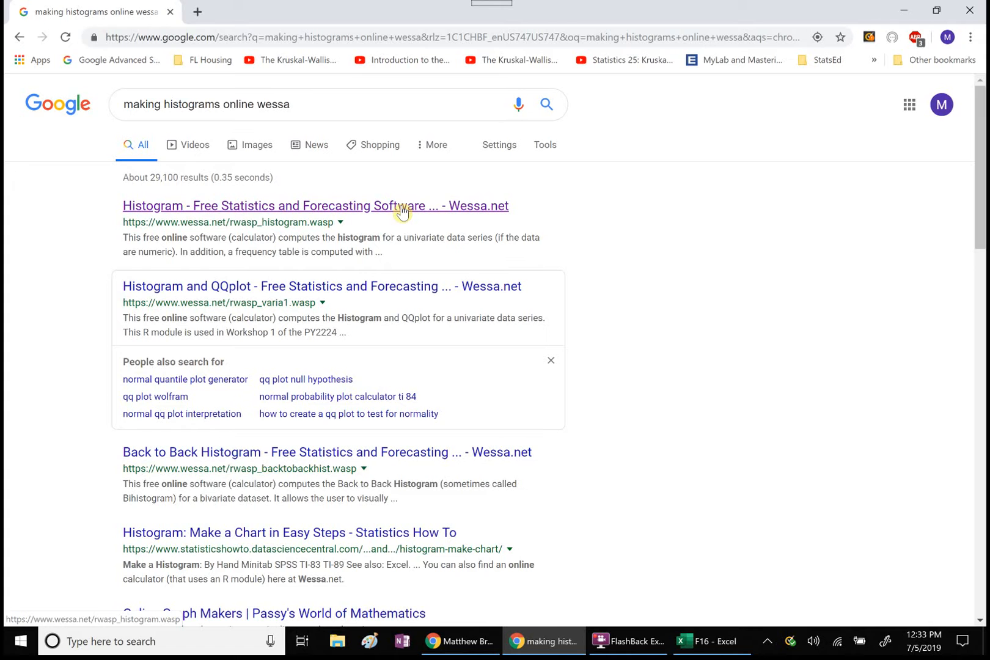
pyautogui.click(402, 211)
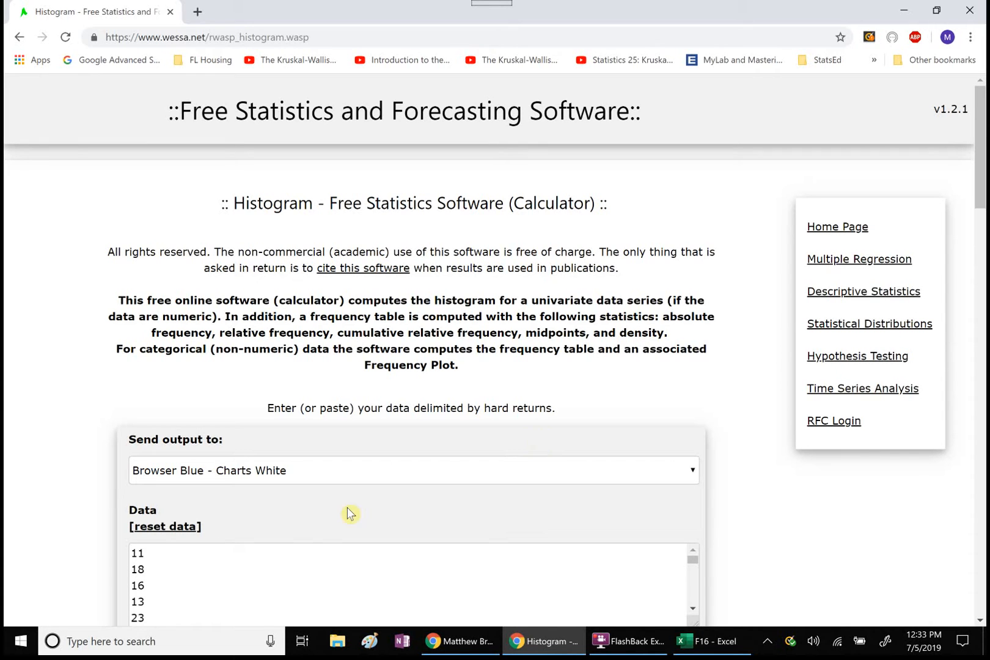
# Delete all the sample values from the histogram calculator's Data box.
pyautogui.click(205, 580)
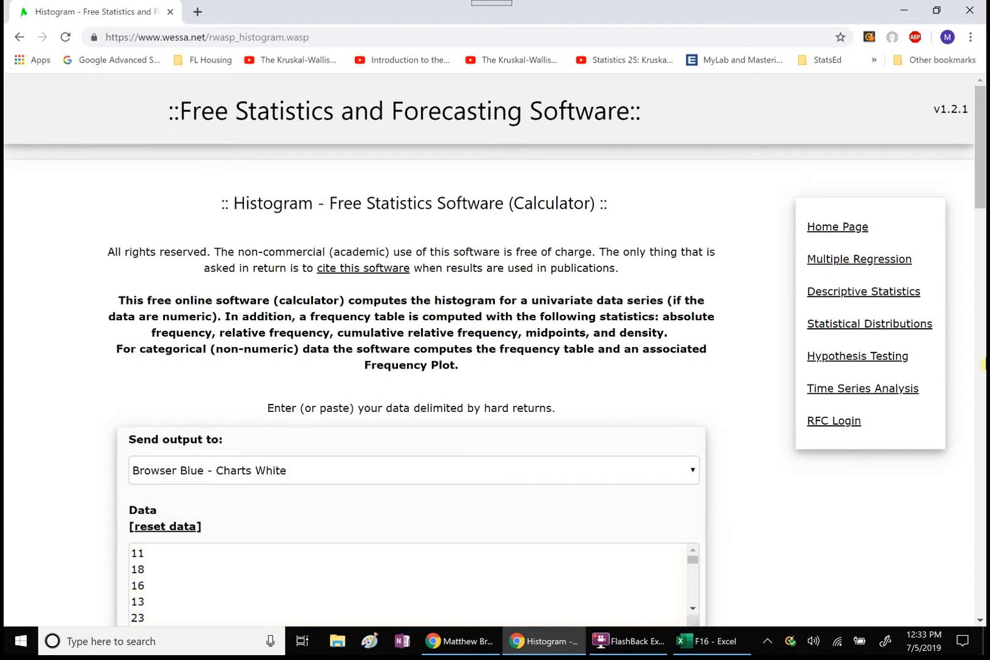
pyautogui.moveTo(978, 231); pyautogui.dragTo(964, 276)
pyautogui.click(138, 184)
pyautogui.moveTo(137, 184); pyautogui.dragTo(248, 272)
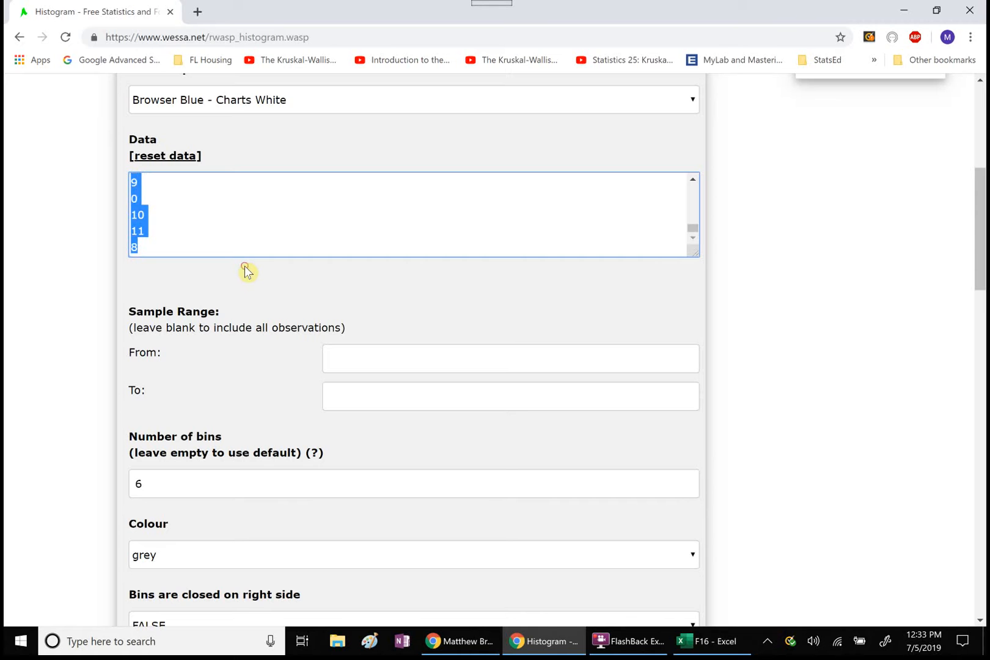
pyautogui.press('BackSpace')
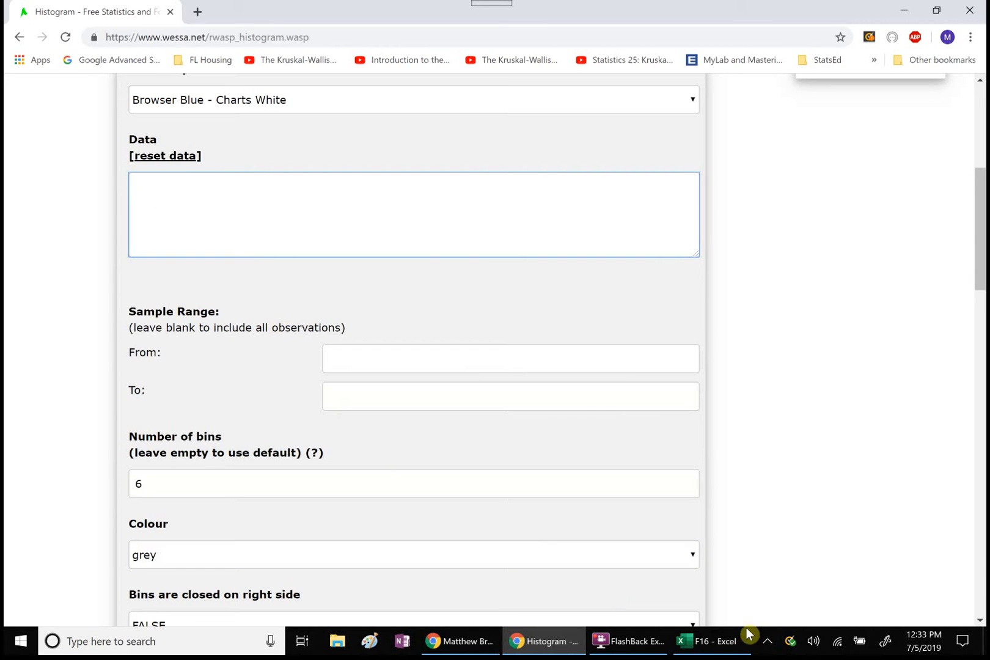
# Switch to the F16 workbook in Excel and delete row 33, the repeated header row below the data.
pyautogui.click(703, 648)
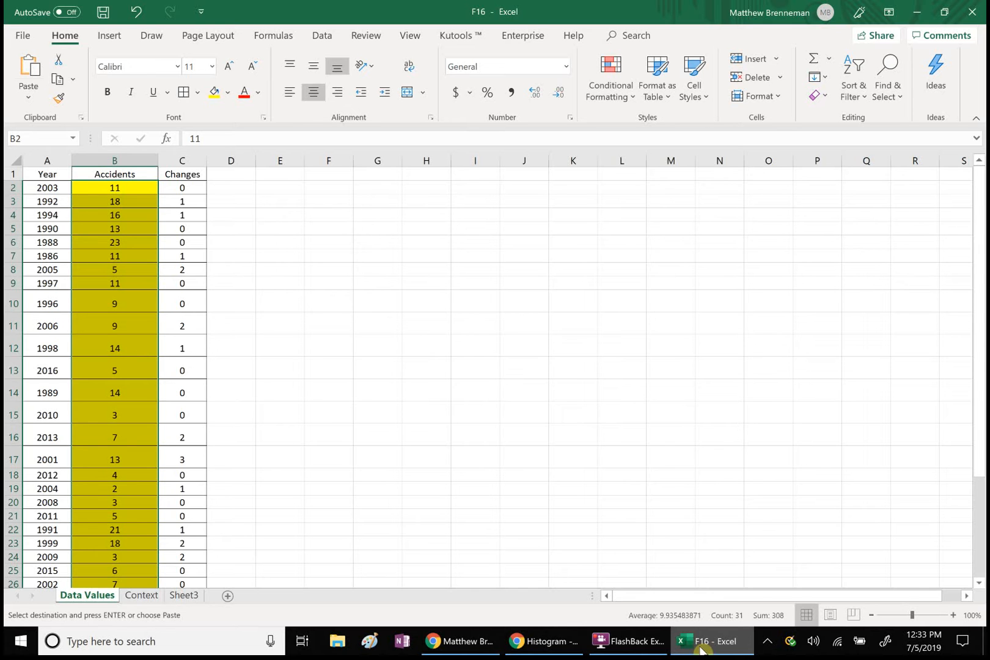
pyautogui.click(670, 514)
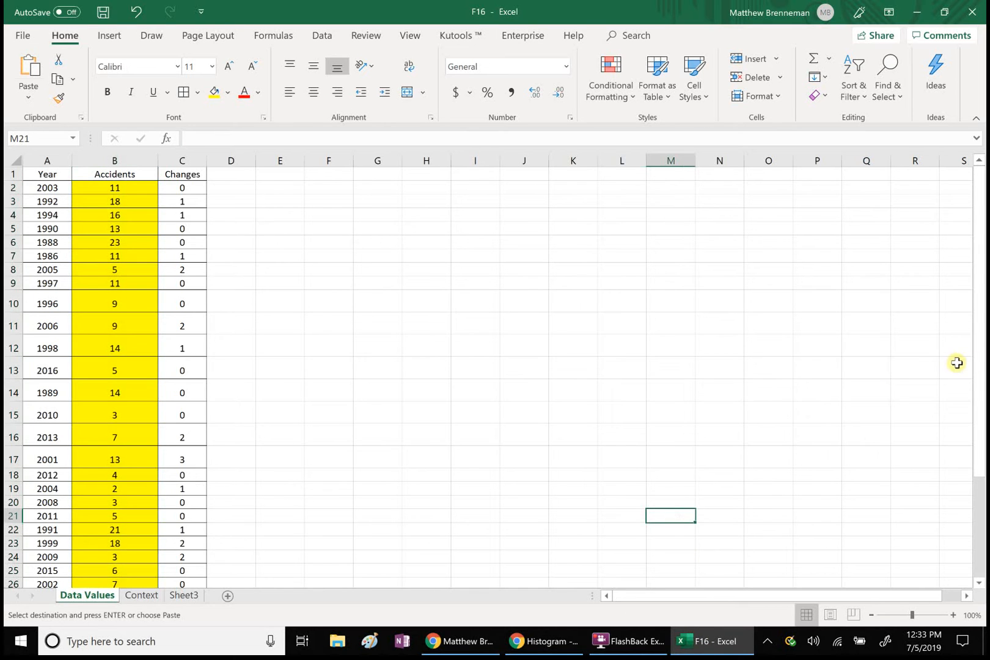
pyautogui.moveTo(980, 374); pyautogui.dragTo(974, 537)
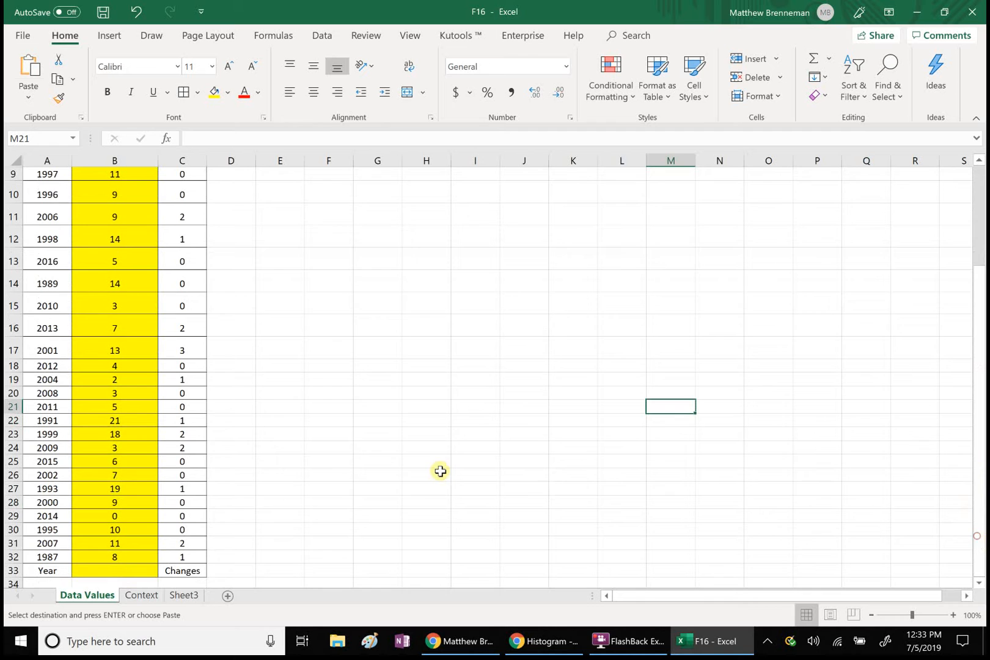
pyautogui.click(7, 570)
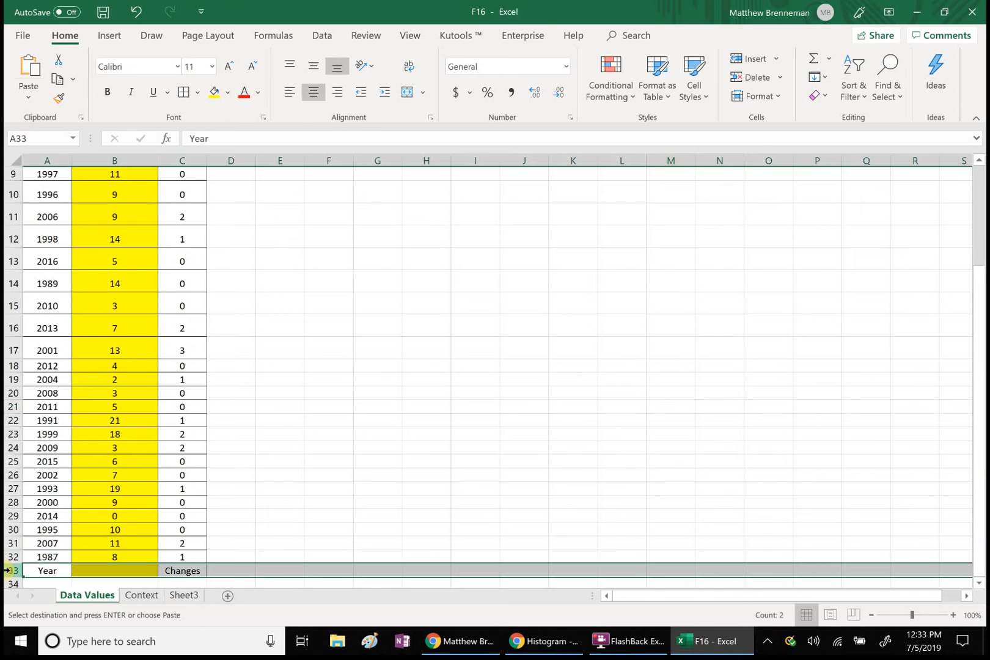
pyautogui.rightClick(6, 570)
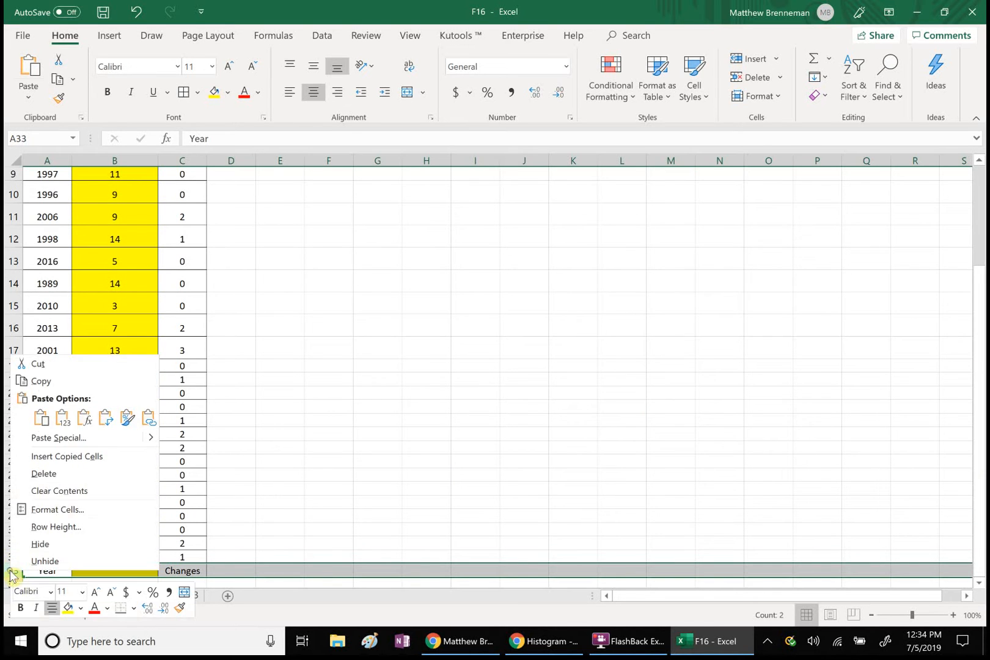
pyautogui.click(64, 473)
pyautogui.click(416, 461)
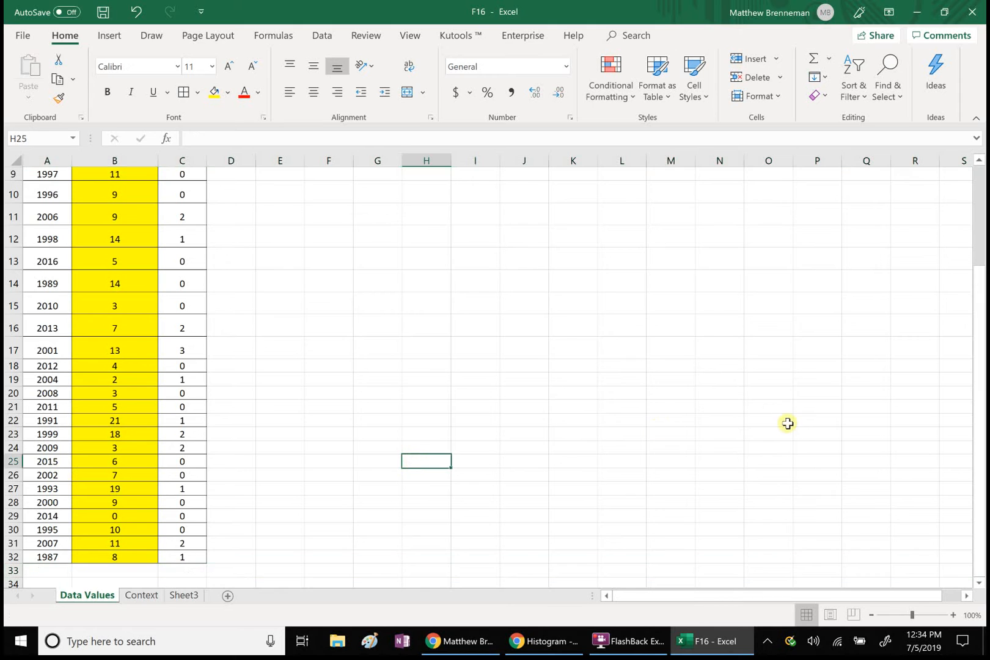
# Copy the Accidents values in B2:B32 of the Data Values sheet.
pyautogui.moveTo(980, 329); pyautogui.dragTo(948, 175)
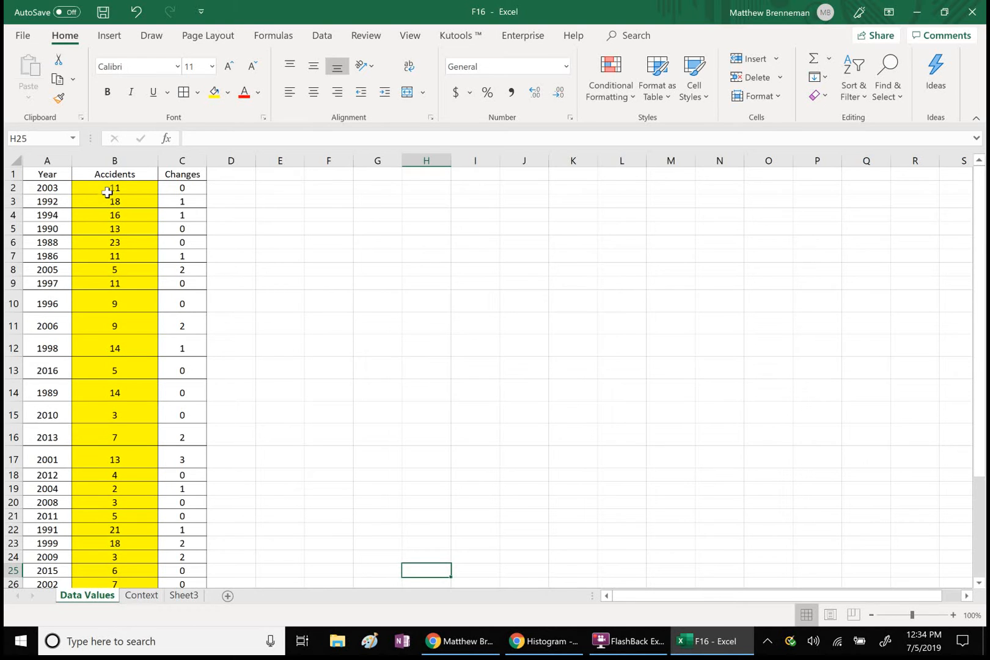
pyautogui.moveTo(107, 192); pyautogui.dragTo(127, 541)
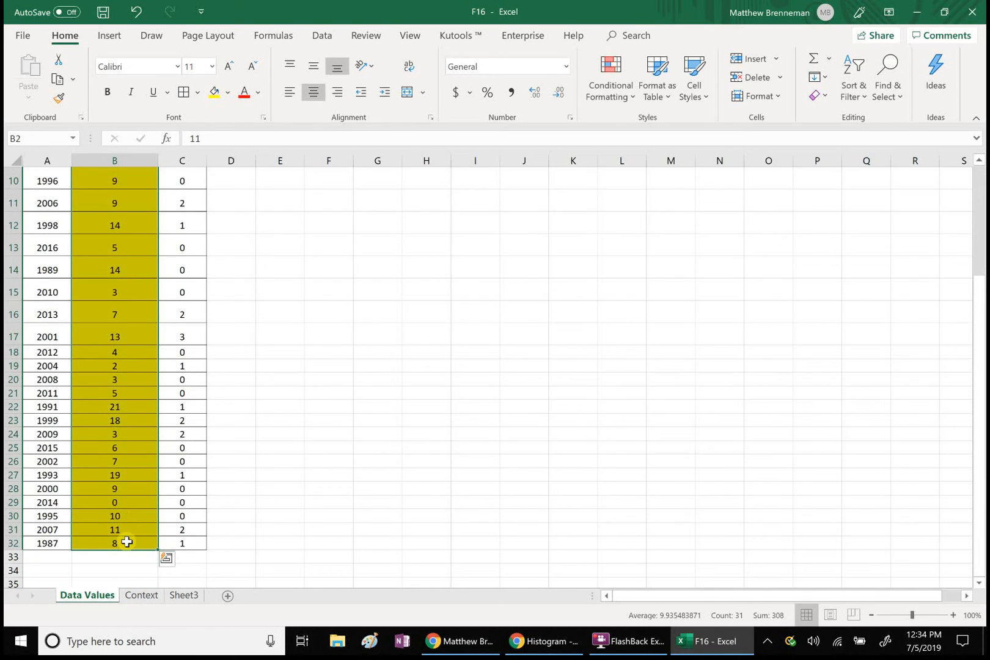
pyautogui.rightClick(127, 541)
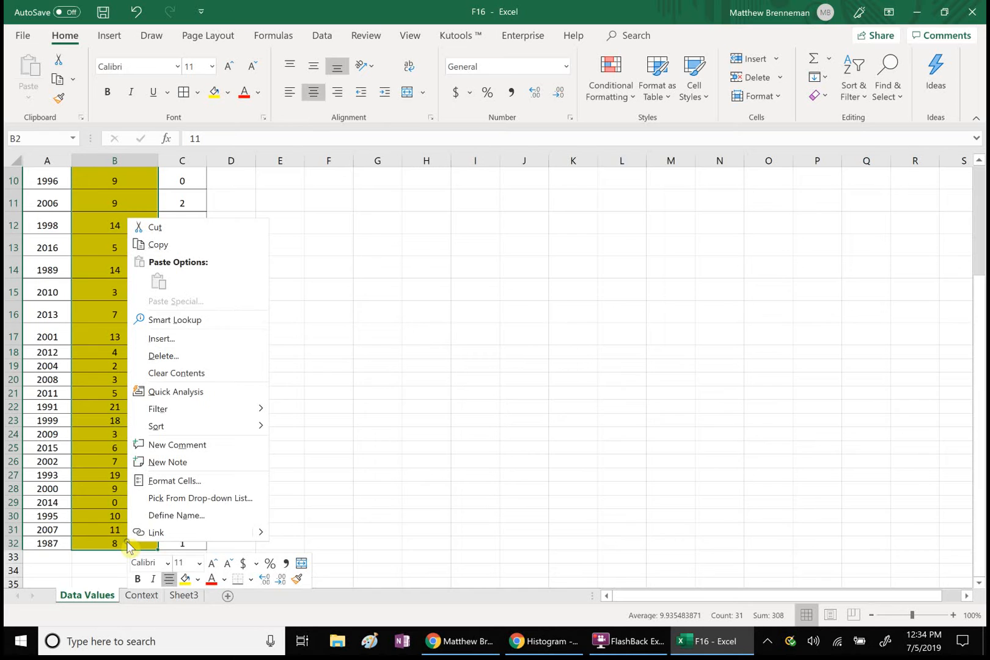
pyautogui.click(154, 244)
pyautogui.scroll(3, 148, 248)
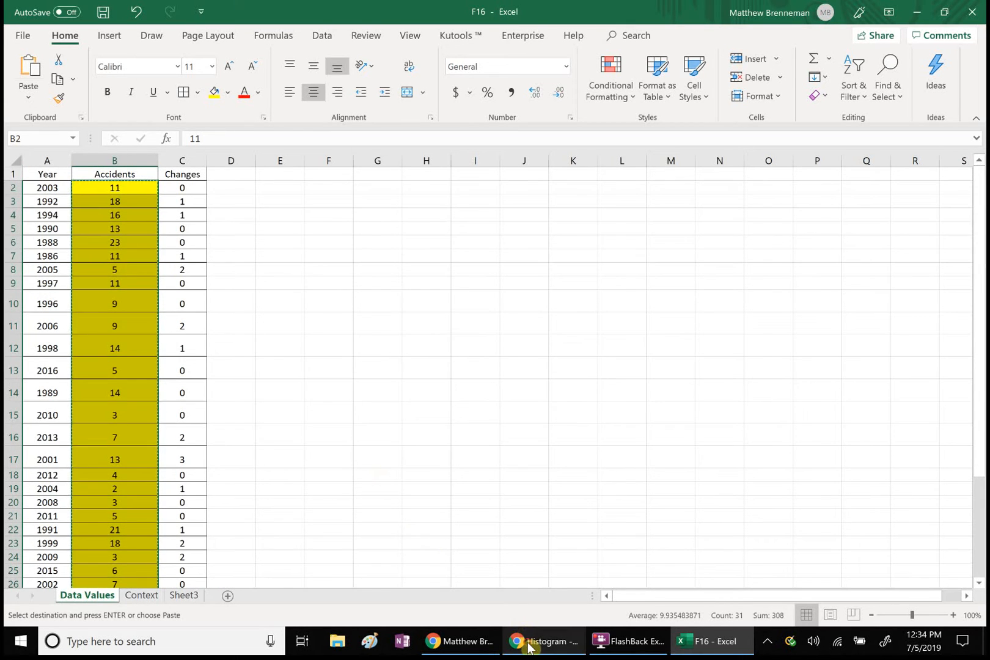
# Switch back to the histogram page in Chrome, paste the accident values into Data, and remove the trailing blank line.
pyautogui.click(529, 645)
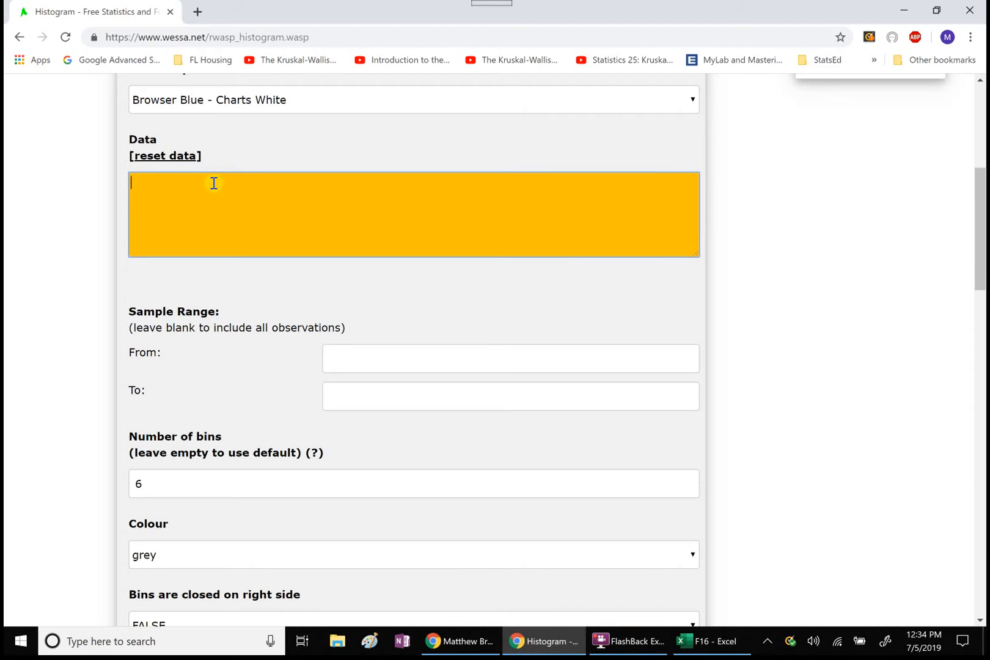
pyautogui.hotkey('ctrl', 'v')
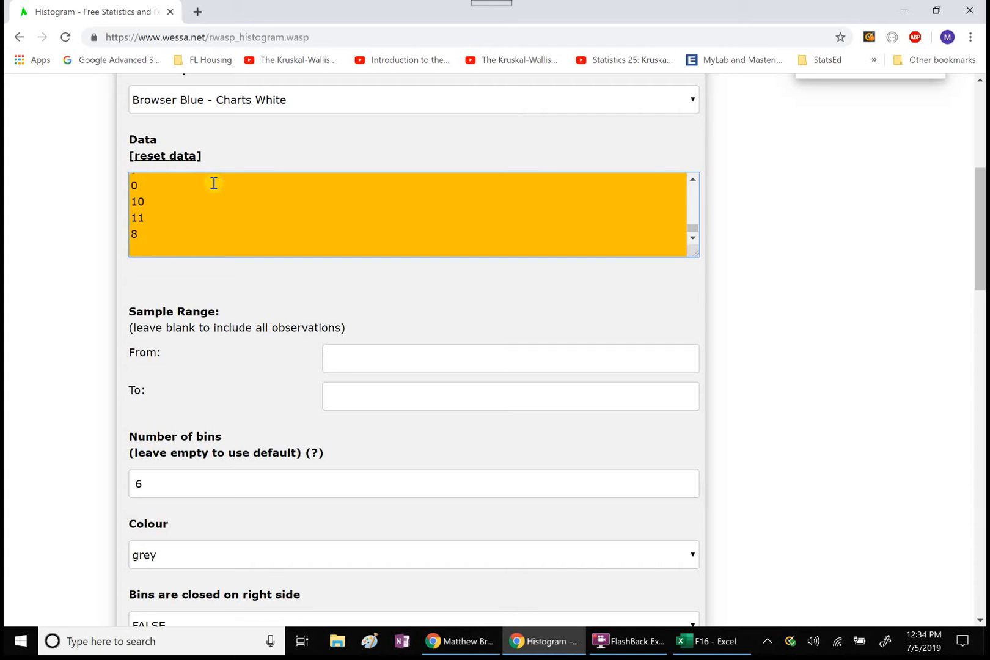
pyautogui.click(214, 183)
pyautogui.click(141, 250)
pyautogui.press('BackSpace')
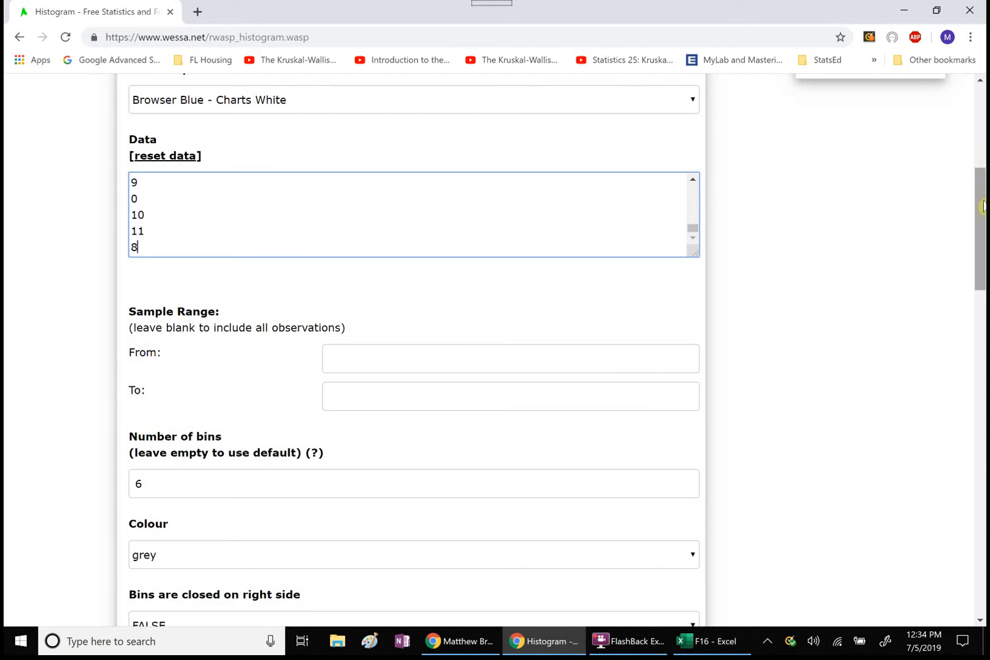
# Keep the number of bins at 6 and set the histogram colour to blue.
pyautogui.scroll(-1, 982, 226)
pyautogui.scroll(-1, 983, 226)
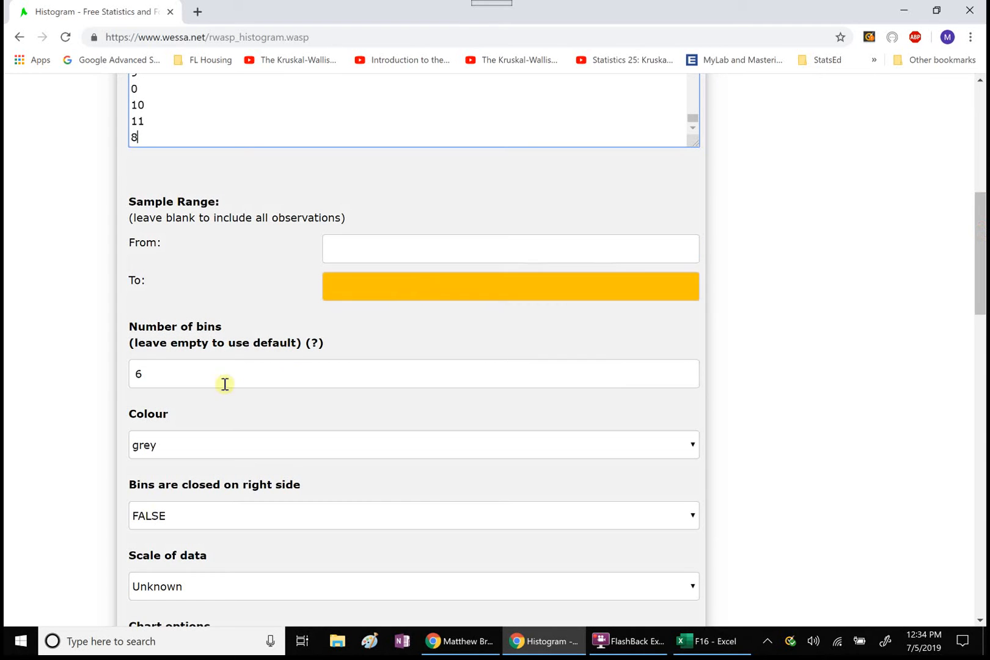
pyautogui.click(180, 374)
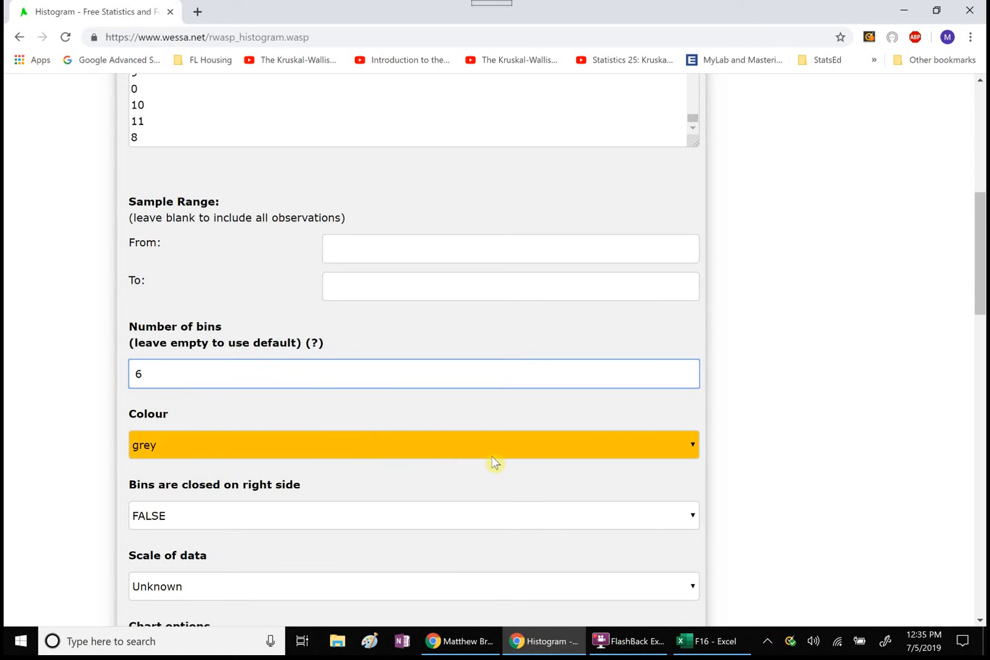
pyautogui.click(689, 447)
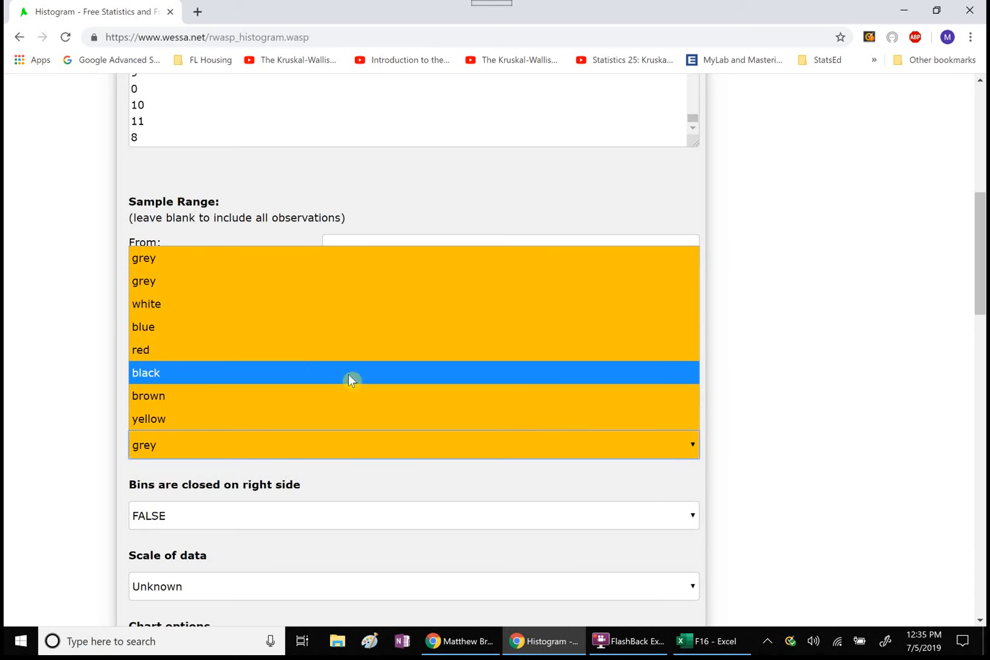
pyautogui.click(172, 326)
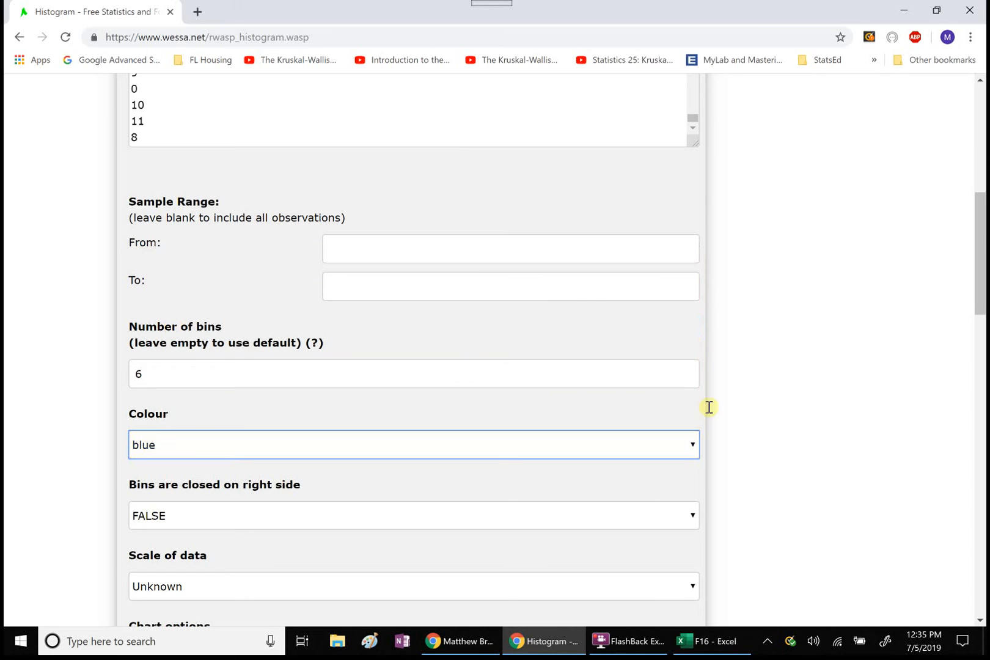
# Replace the chart title with "Class A Accident Distribution for F16".
pyautogui.moveTo(979, 255); pyautogui.dragTo(966, 304)
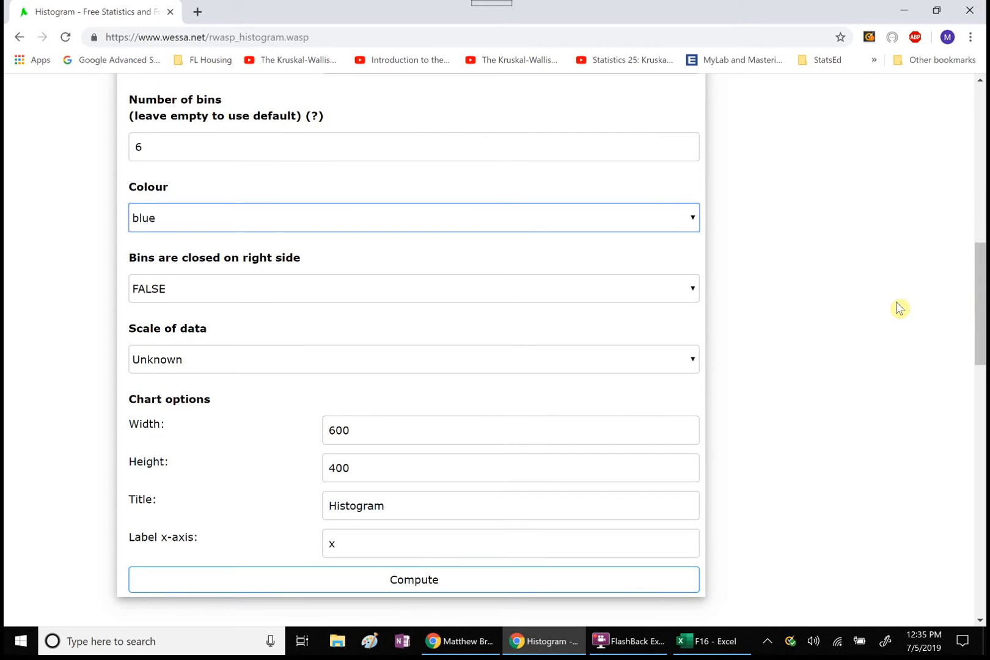
pyautogui.click(898, 308)
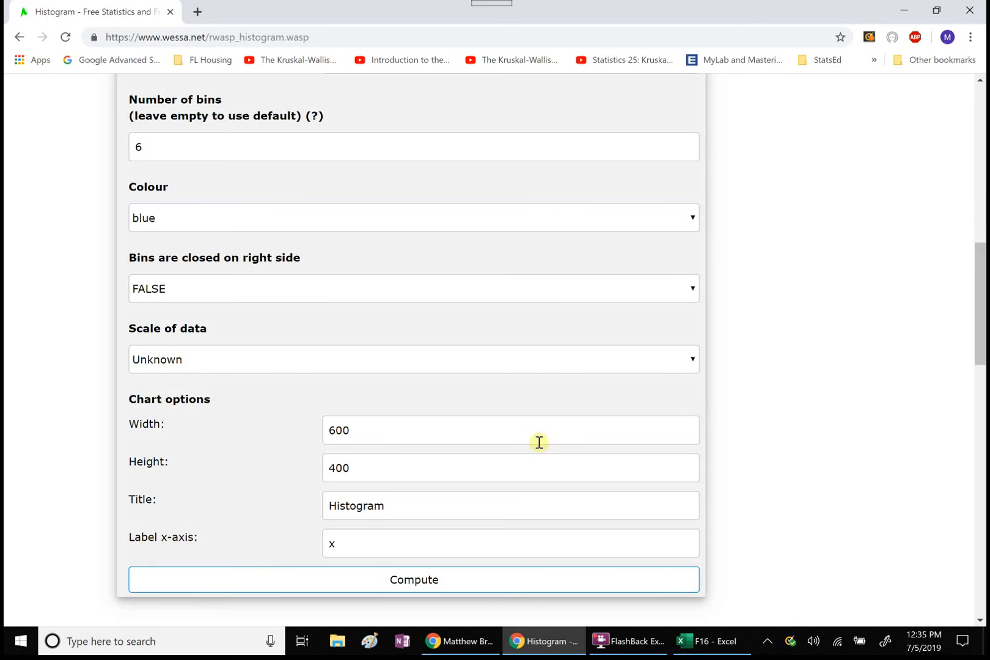
pyautogui.click(423, 511)
pyautogui.press('BackSpace')
pyautogui.press('BackSpace')
pyautogui.press('BackSpace')
pyautogui.press('BackSpace')
pyautogui.press('BackSpace')
pyautogui.press('BackSpace')
pyautogui.press('BackSpace')
pyautogui.press('BackSpace')
pyautogui.press('BackSpace')
pyautogui.write('C')
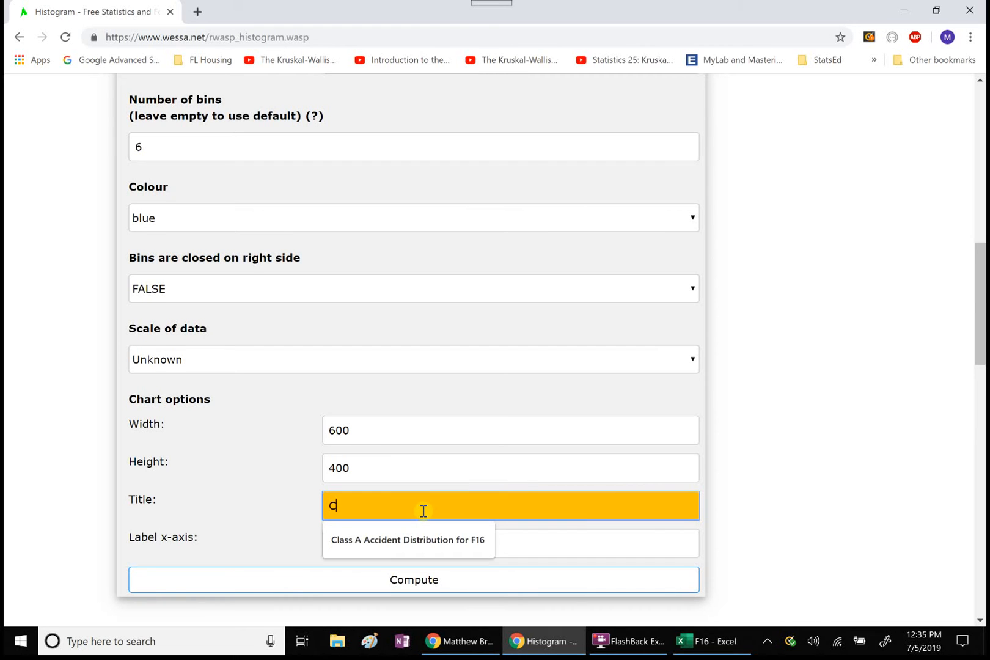
pyautogui.write('lass A Accident Distribution for F16')
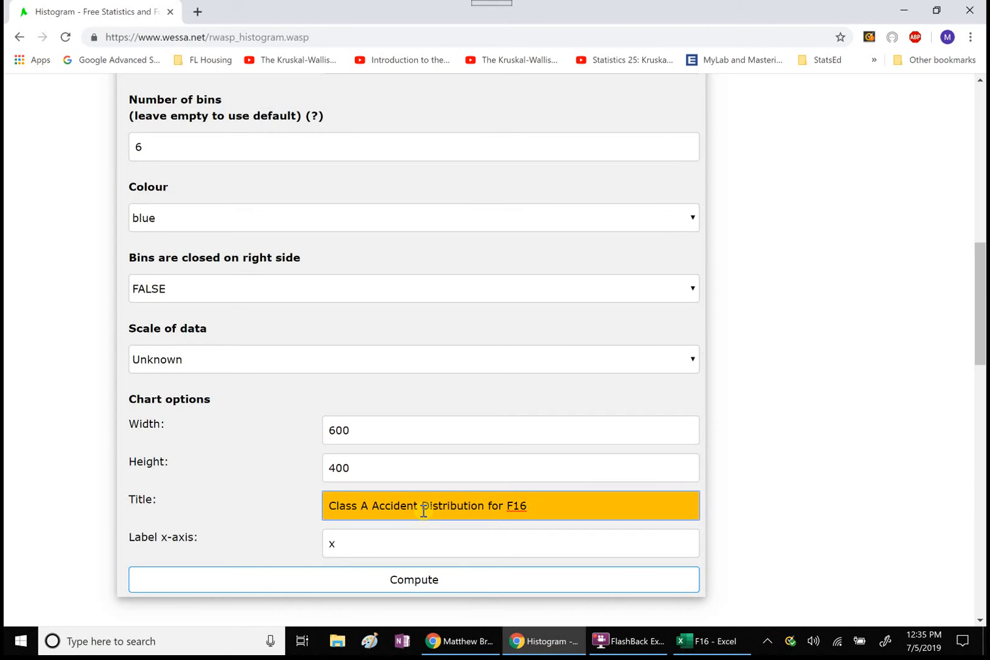
pyautogui.write('(1')
pyautogui.press('BackSpace')
pyautogui.write('1')
pyautogui.press('BackSpace')
pyautogui.press('BackSpace')
# Set the x-axis label to "Number Accidents / Year", with spaces around the slash.
pyautogui.click(348, 546)
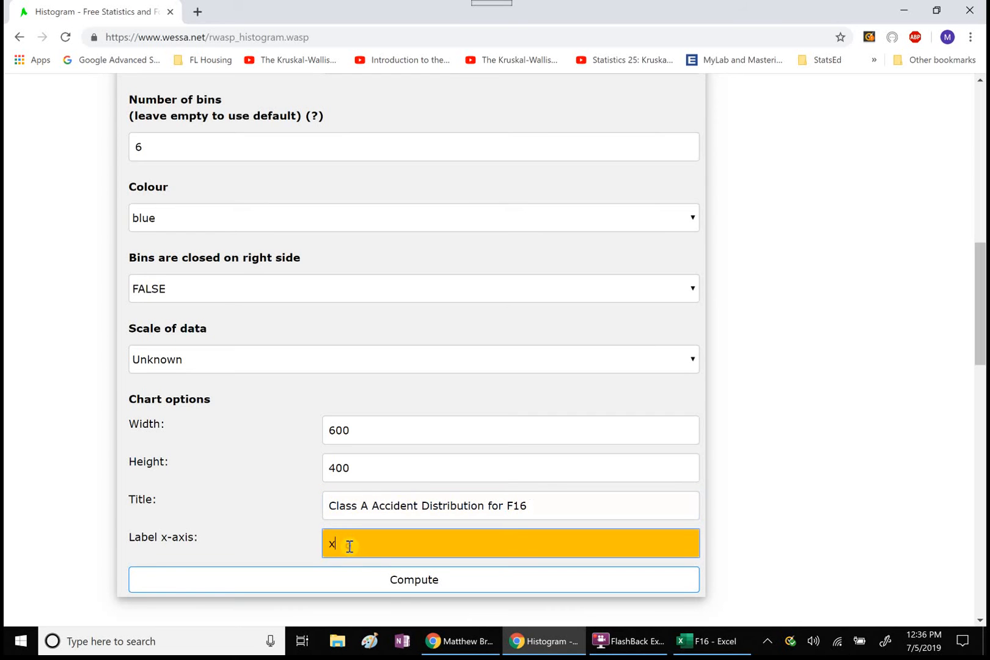
pyautogui.press('BackSpace')
pyautogui.write('Numb')
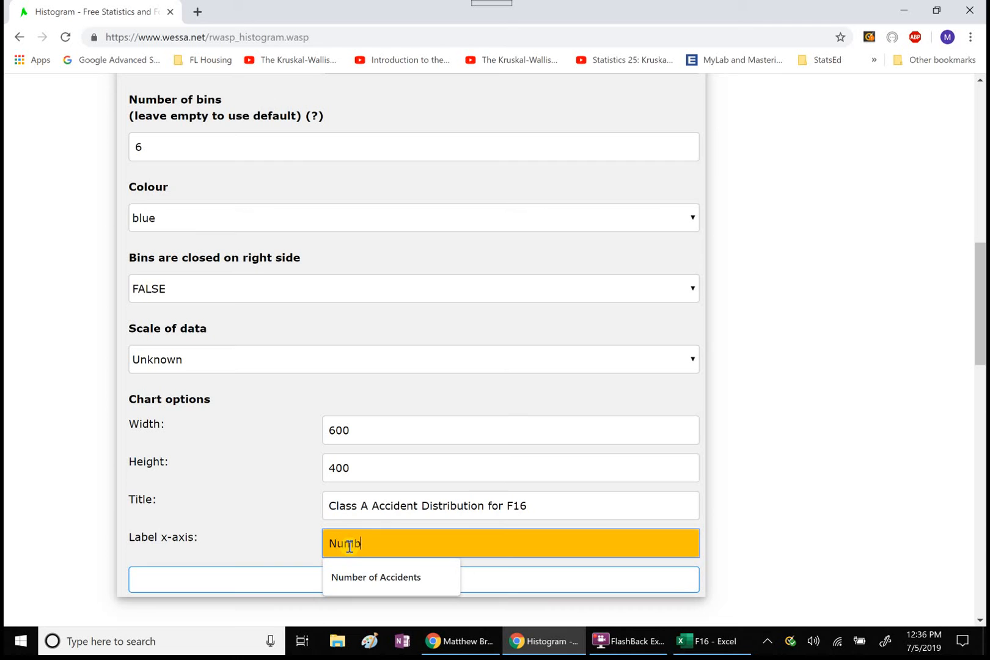
pyautogui.write('er Ac')
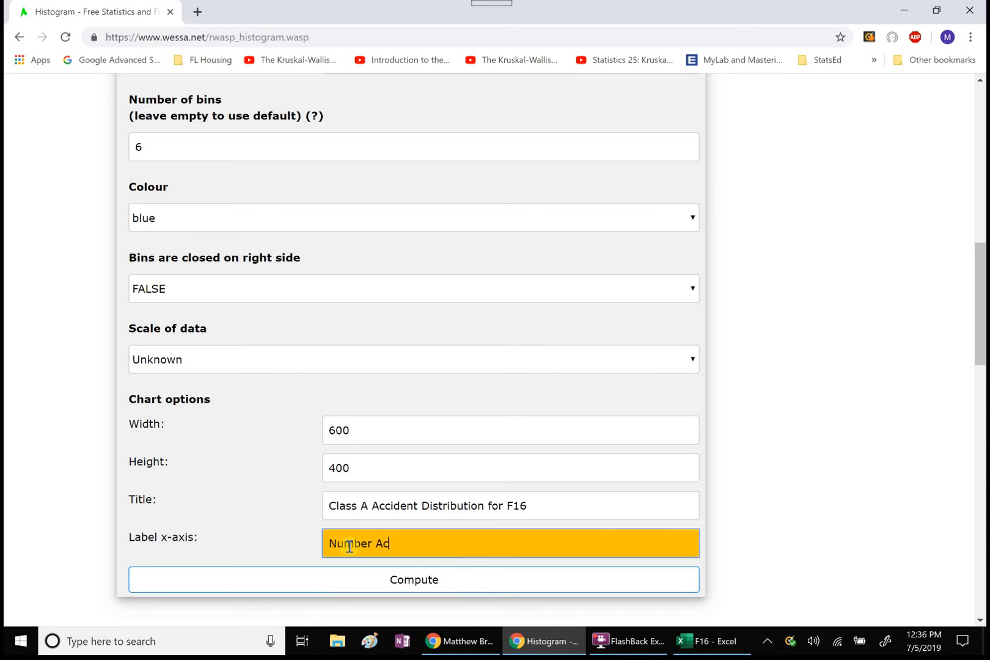
pyautogui.write('cidents/Year')
pyautogui.click(430, 544)
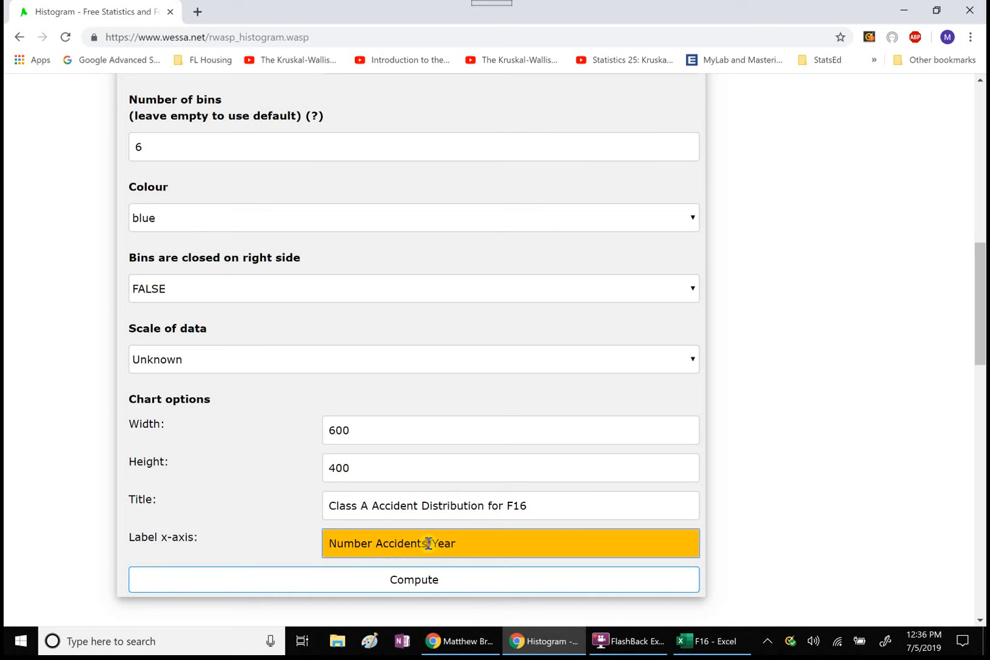
pyautogui.click(438, 544)
pyautogui.click(431, 582)
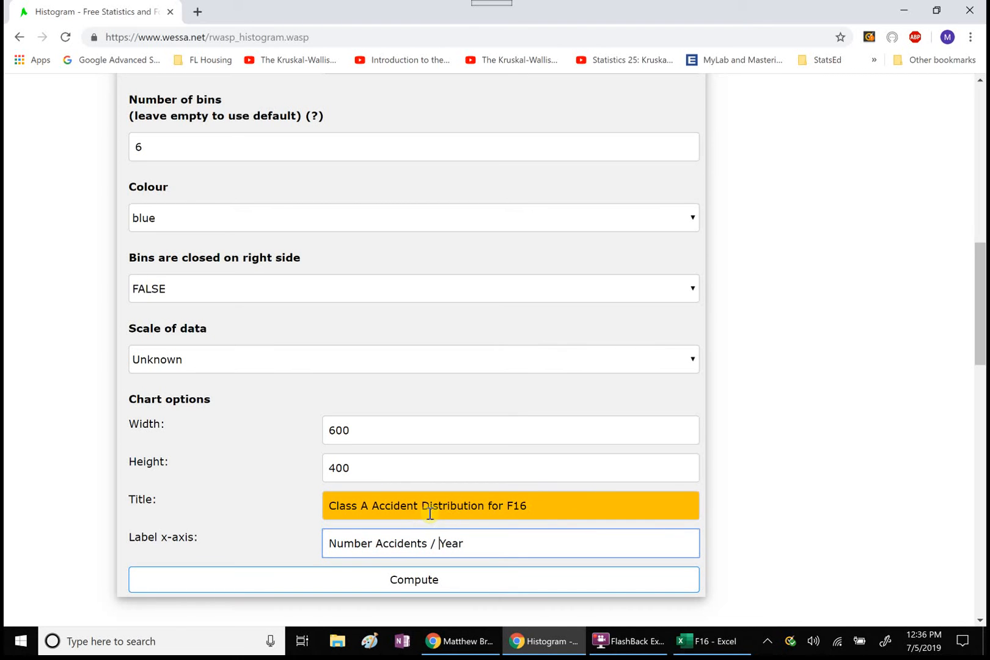
# Remove "Class A" from the chart title, leaving "Accident Distribution for F16".
pyautogui.click(371, 506)
pyautogui.keyDown('shift'); pyautogui.click(332, 505); pyautogui.keyUp('shift')
pyautogui.press('BackSpace')
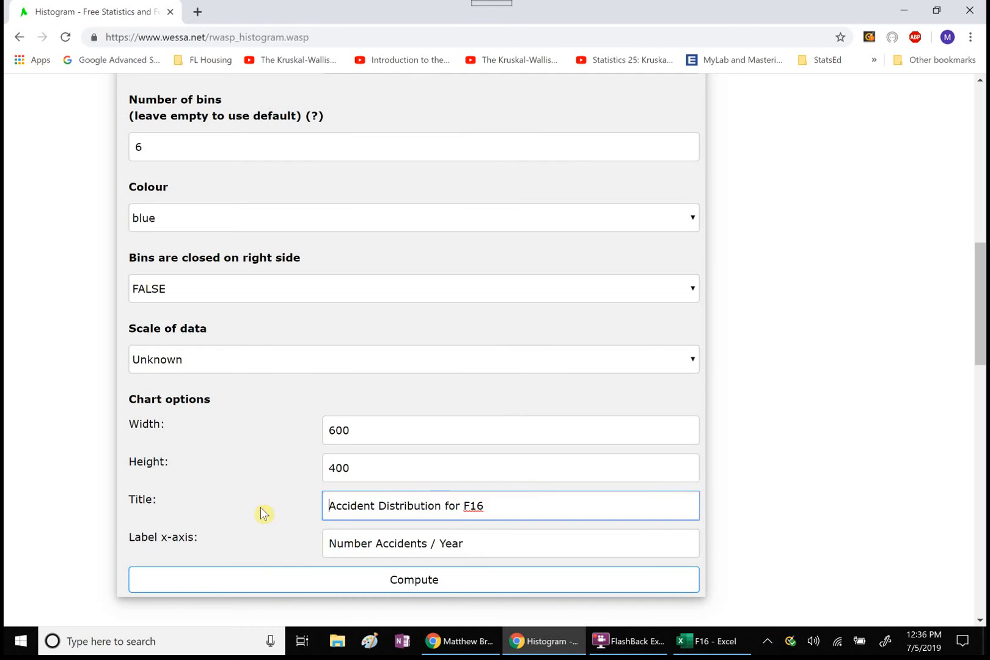
pyautogui.click(506, 512)
pyautogui.write('(19')
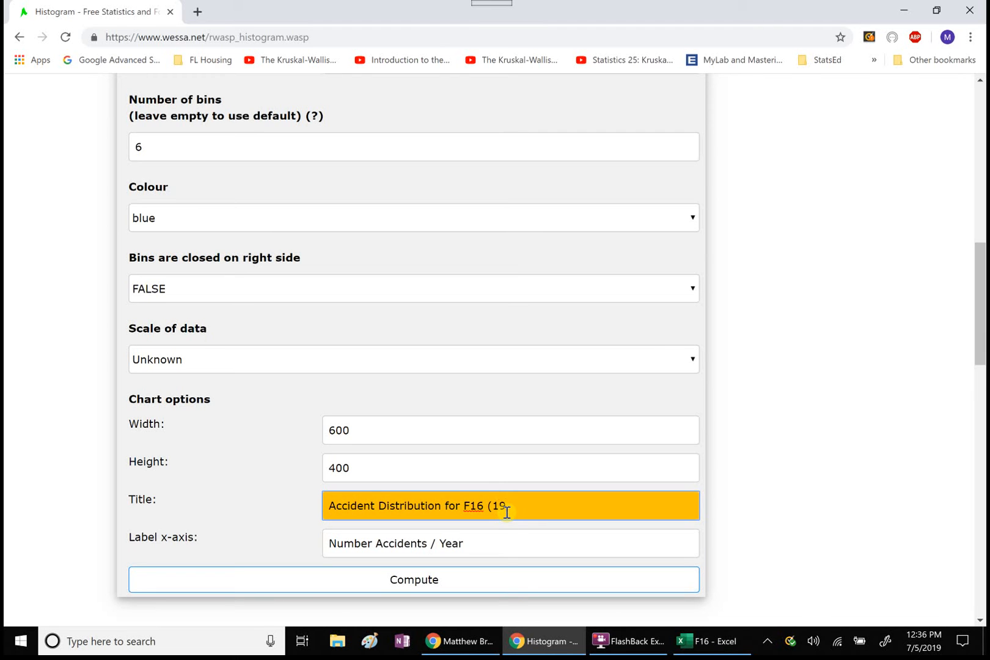
pyautogui.write('86-2016')
pyautogui.click(461, 505)
pyautogui.press('BackSpace')
pyautogui.press('BackSpace')
pyautogui.press('BackSpace')
pyautogui.press('BackSpace')
pyautogui.write('of')
pyautogui.click(559, 509)
pyautogui.write(')')
# Insert "Class A" into the x-axis label so it reads "Number Class A Accidents / Year".
pyautogui.click(389, 543)
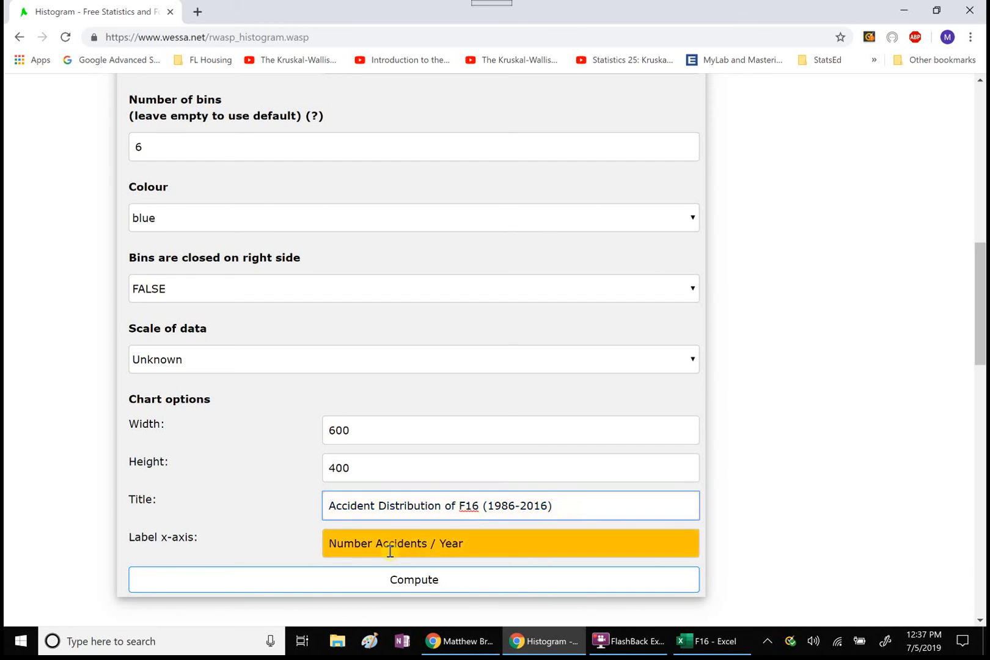
pyautogui.write('Clas')
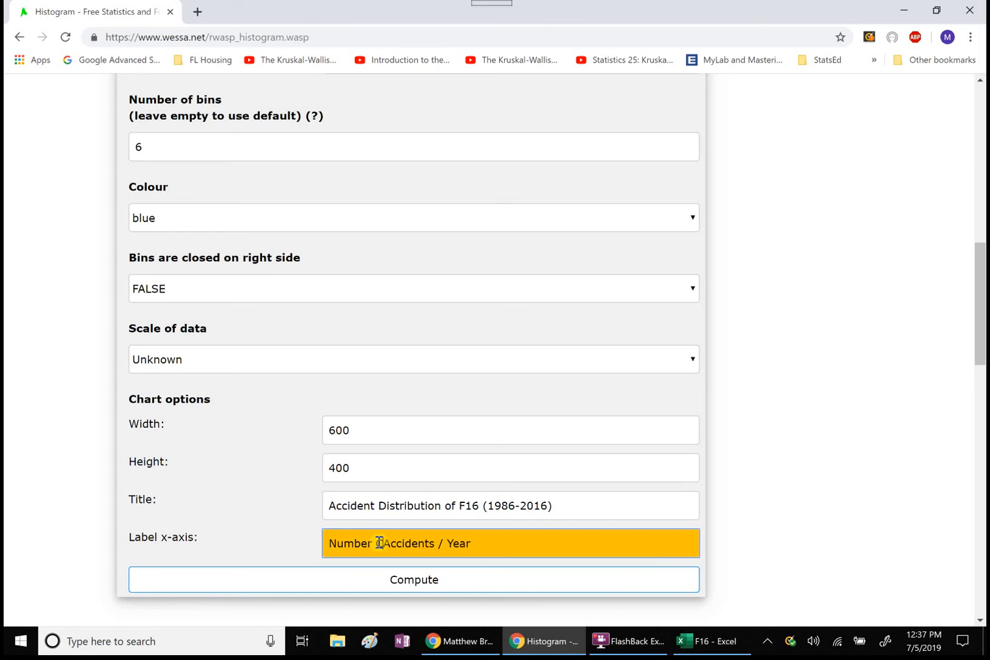
pyautogui.write('s A')
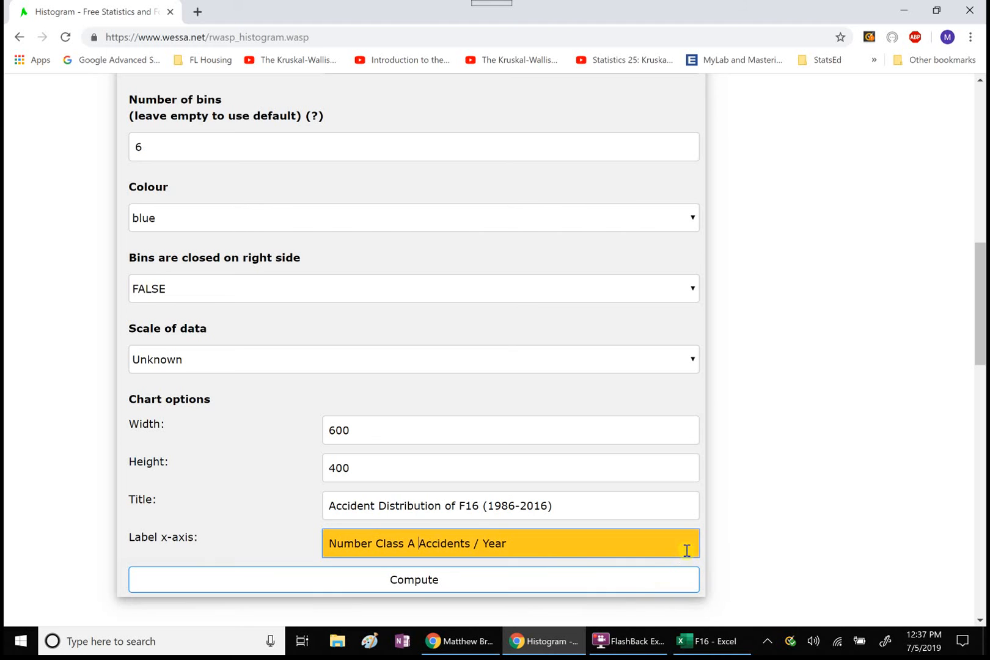
# Compute the histogram with the current settings and examine the resulting chart and frequency table.
pyautogui.moveTo(979, 322); pyautogui.dragTo(974, 360)
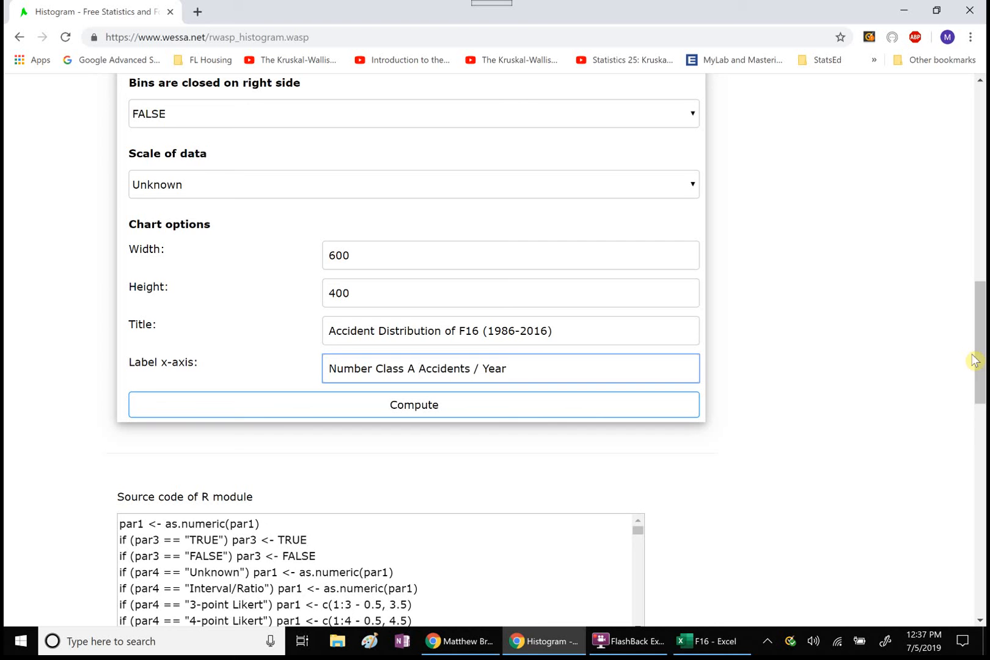
pyautogui.click(463, 406)
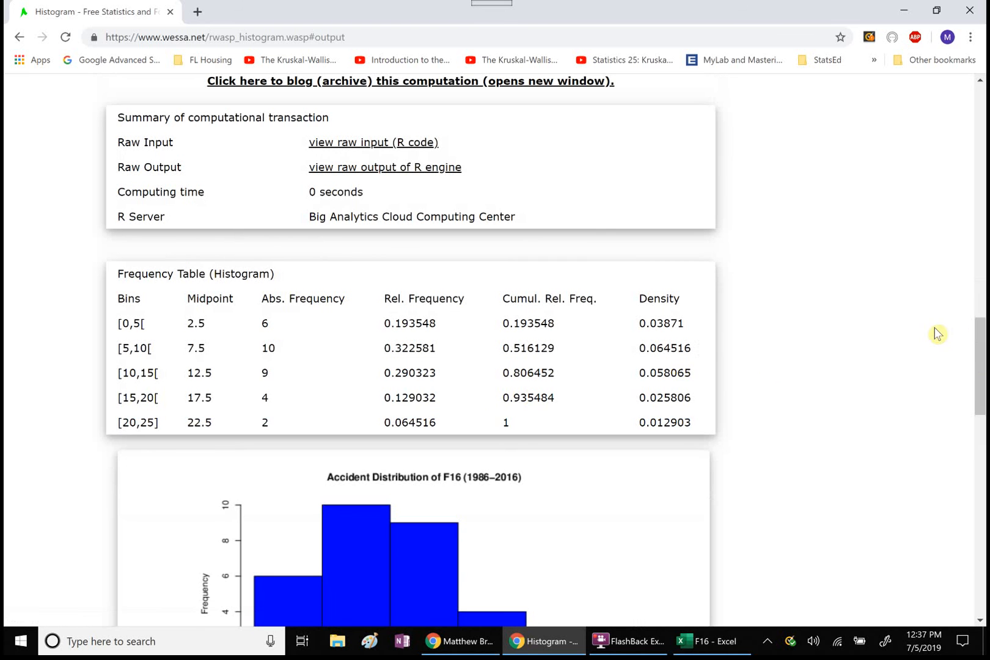
pyautogui.moveTo(979, 340); pyautogui.dragTo(980, 394)
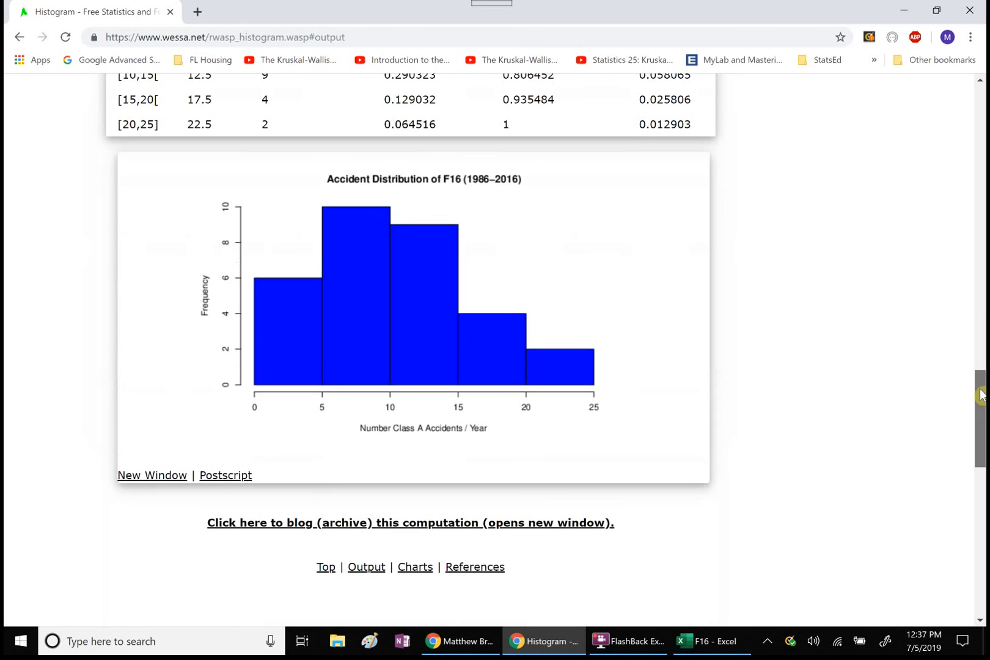
pyautogui.scroll(1, 980, 394)
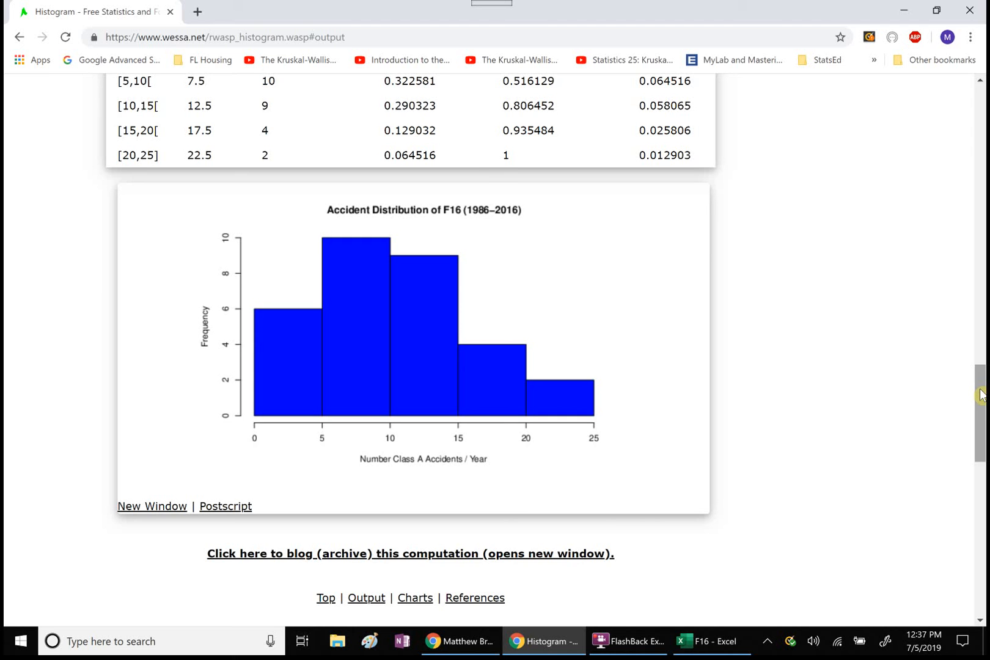
pyautogui.moveTo(980, 394); pyautogui.dragTo(979, 370)
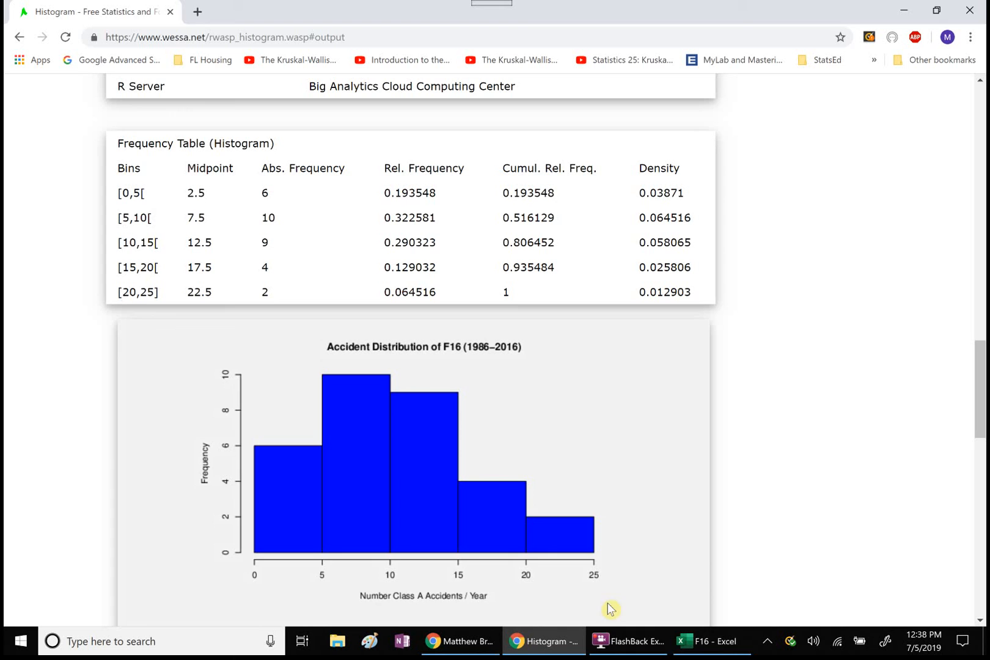
pyautogui.click(606, 640)
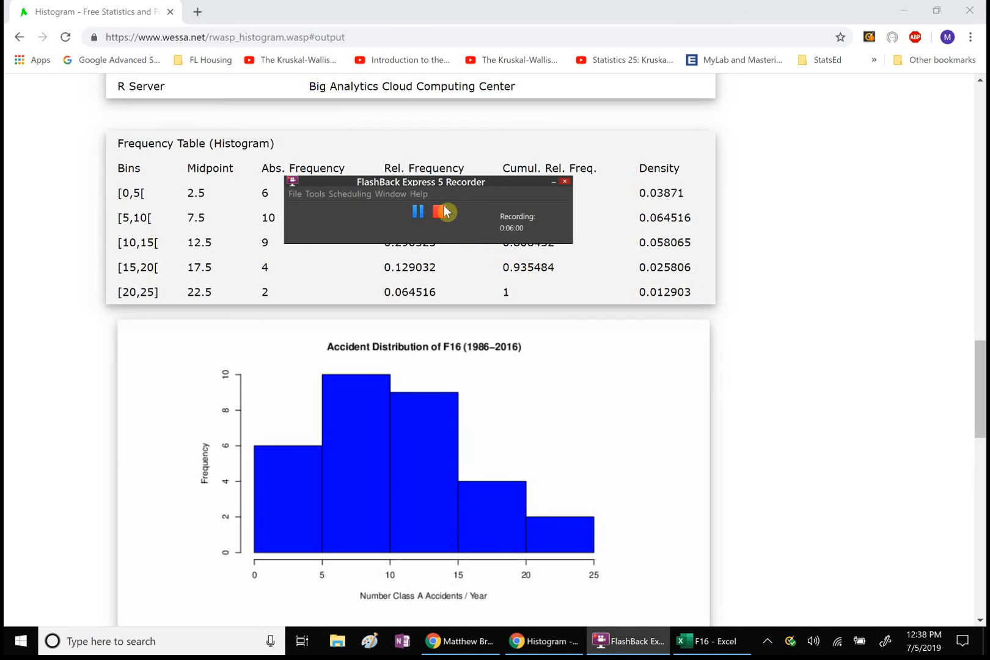